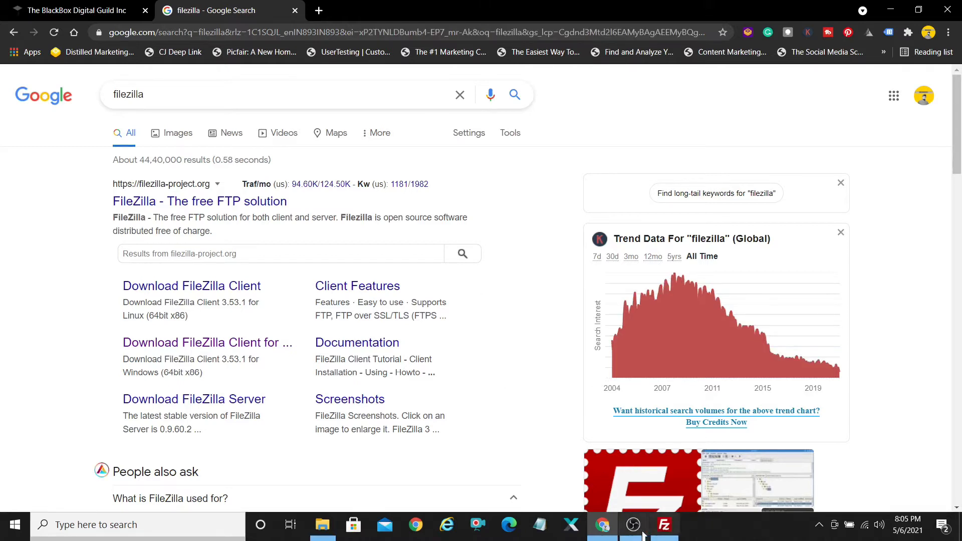
click(634, 529)
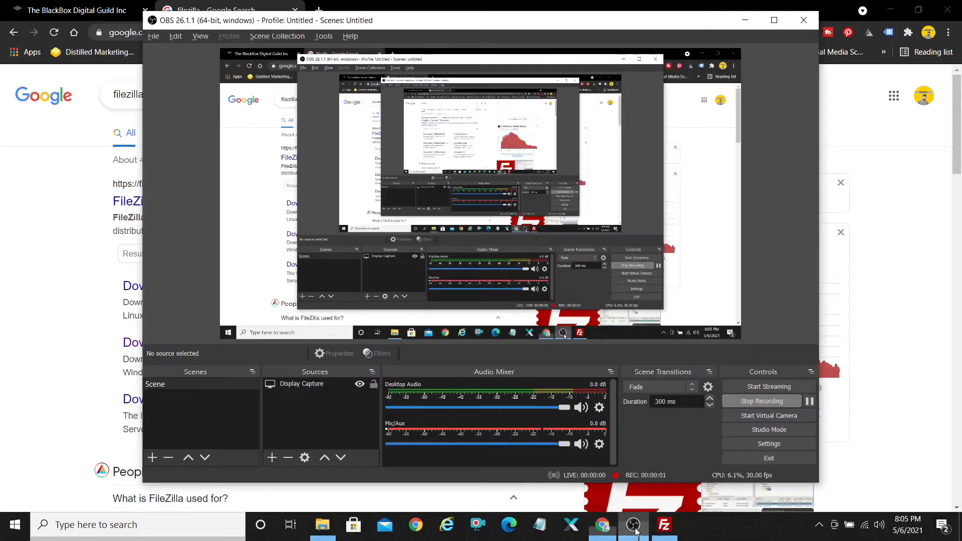
click(635, 530)
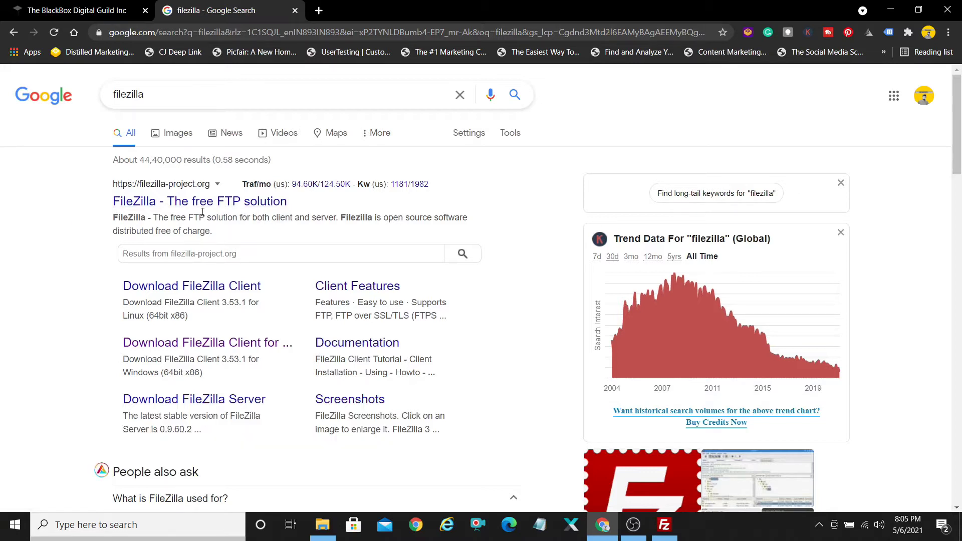
scroll(959, 145, down, 3)
scroll(960, 145, down, 1)
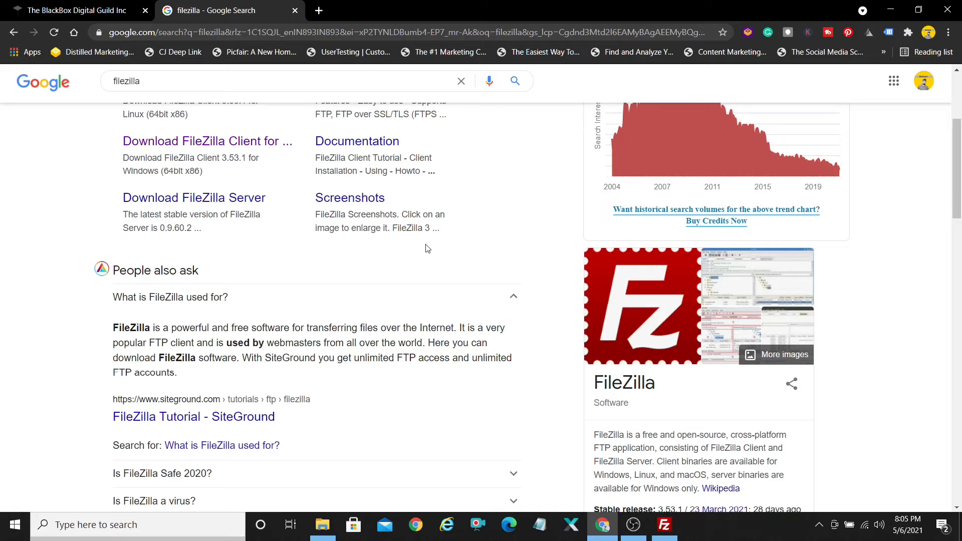
drag(957, 151, 959, 106)
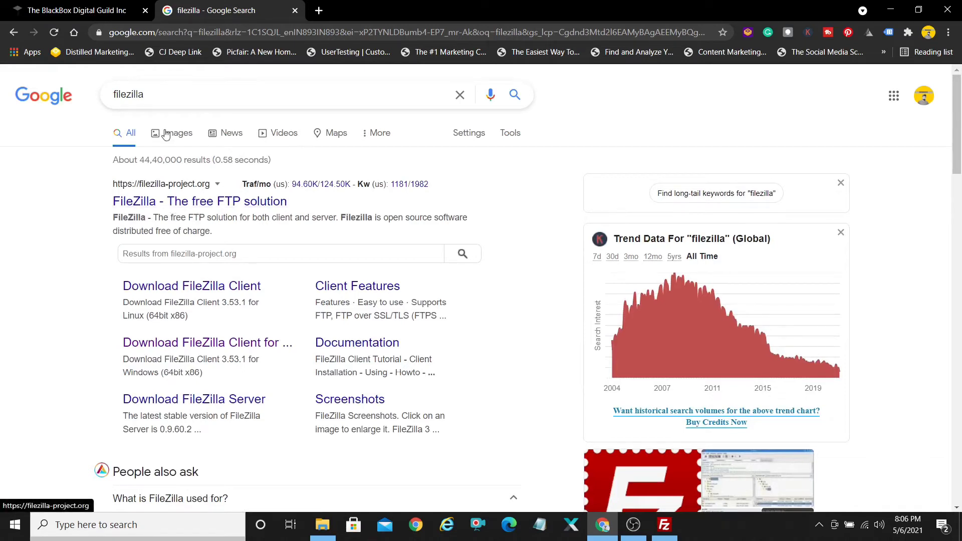
Step: Search Google for "download filezilla" and view the results for the correctly spelled query
click(174, 99)
double_click(176, 96)
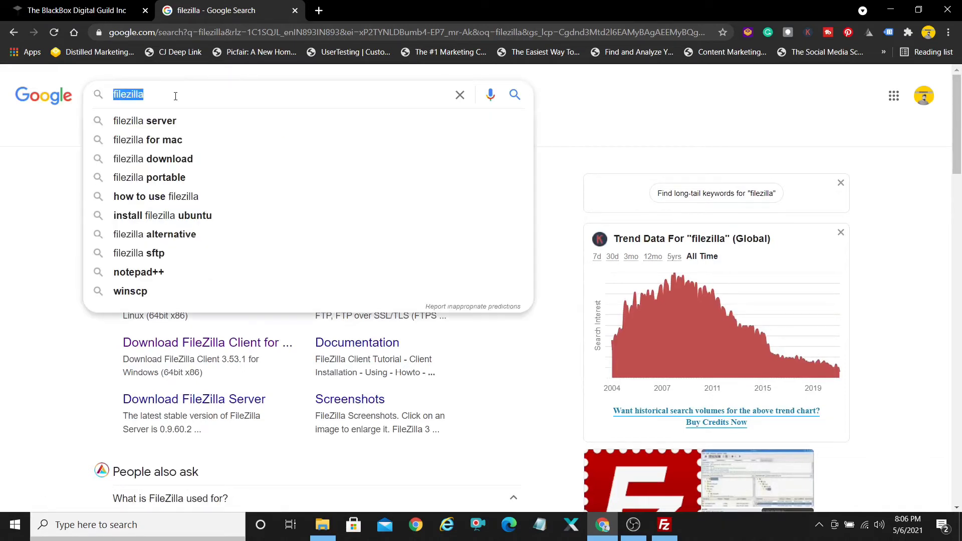
text(downlo)
key(BackSpace)
text(ad filezilla)
key(Return)
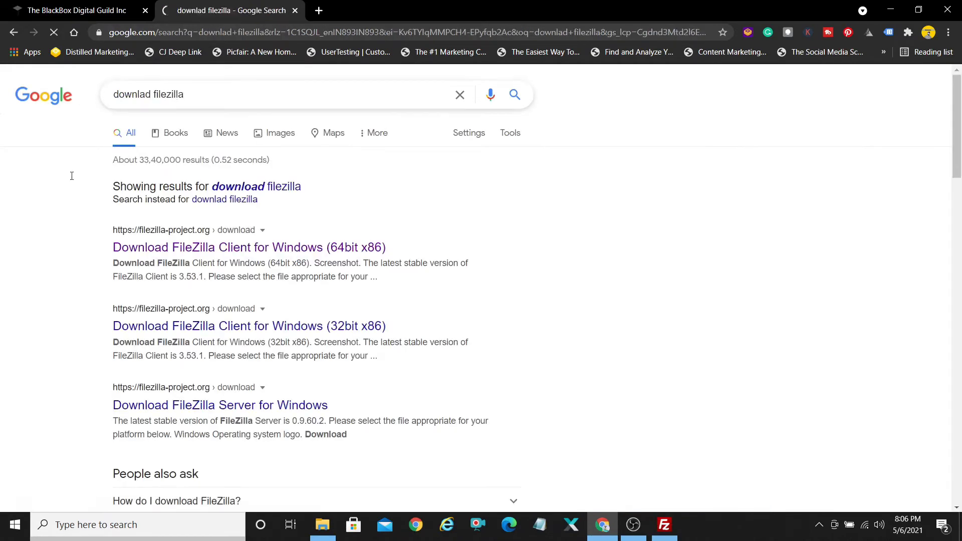
click(253, 193)
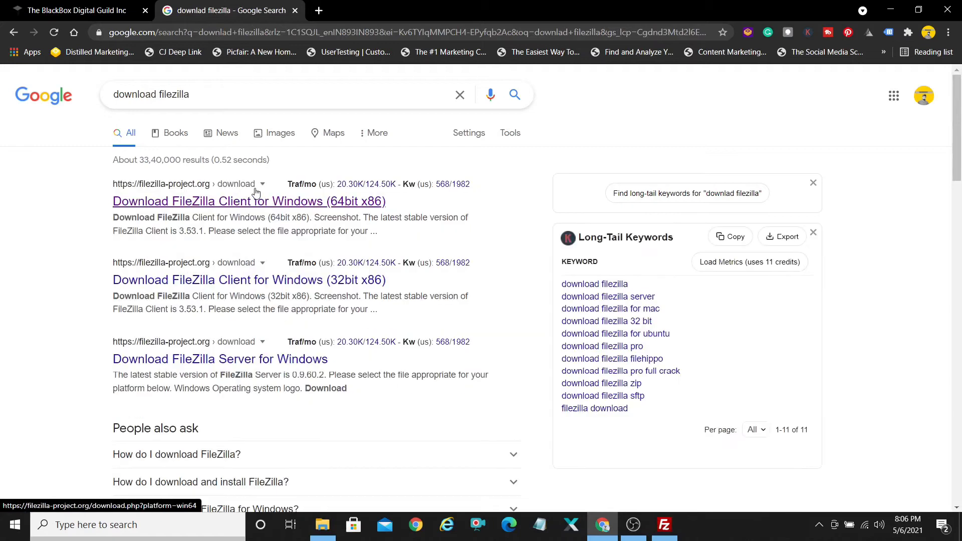
Step: Switch to FileZilla and set the connection host to portal.blackbox.global
click(630, 534)
click(630, 534)
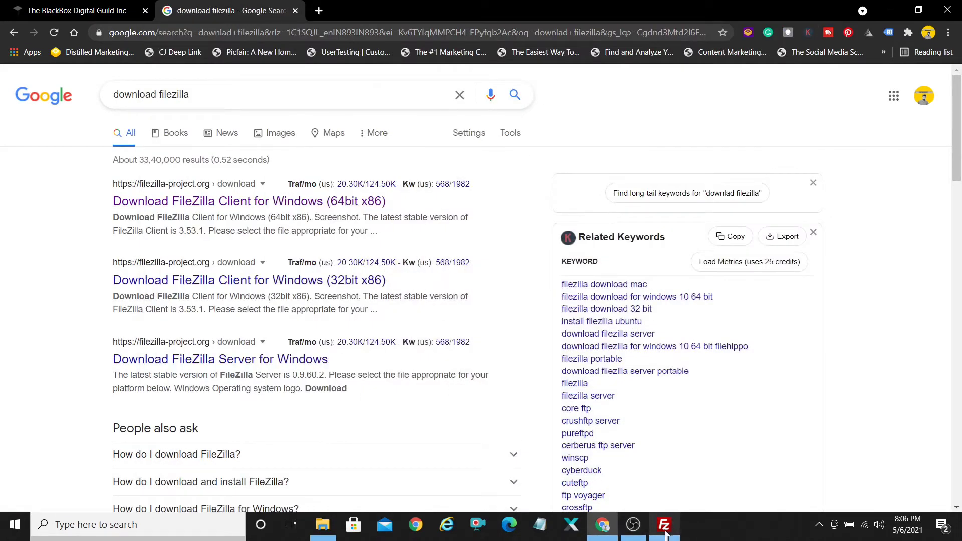
click(667, 525)
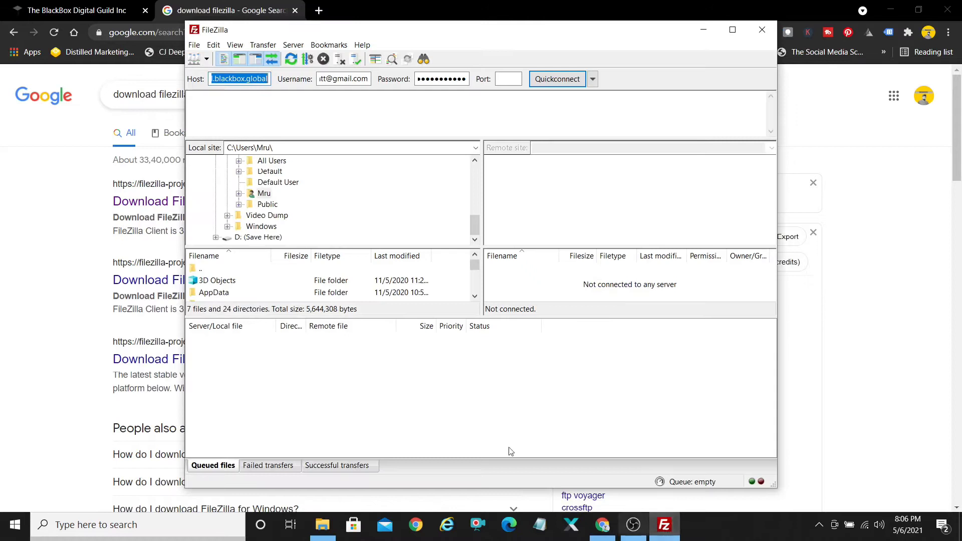
click(231, 79)
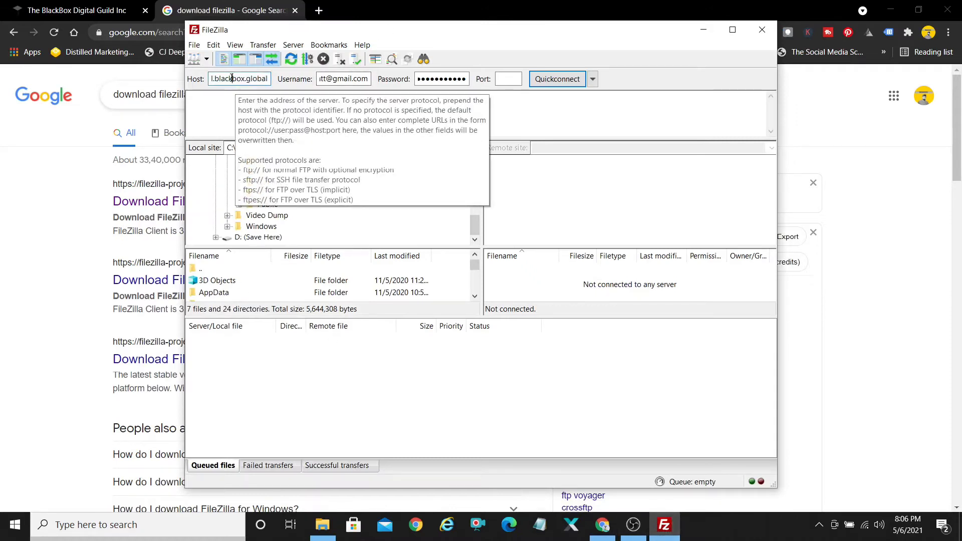
key(Home)
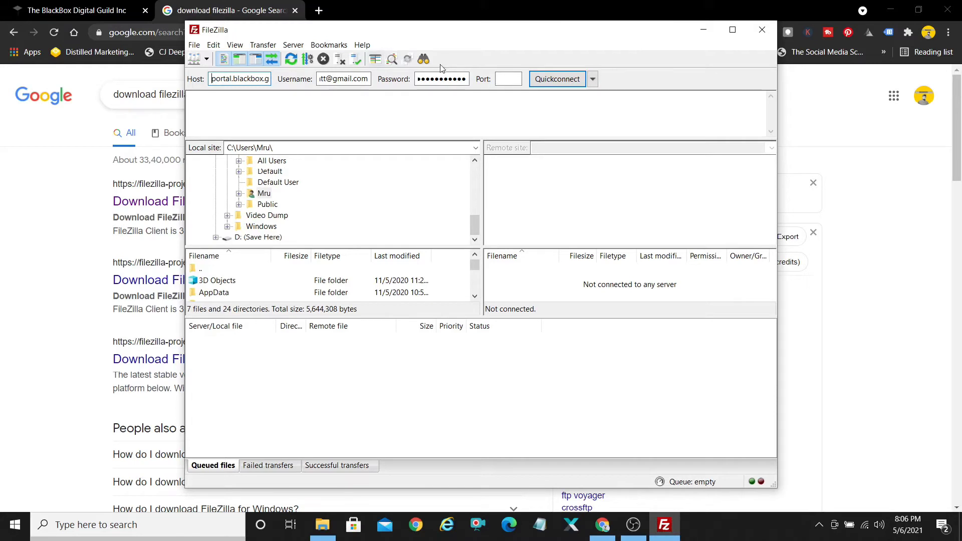
mouse_move(215, 80)
key(ctrl+a)
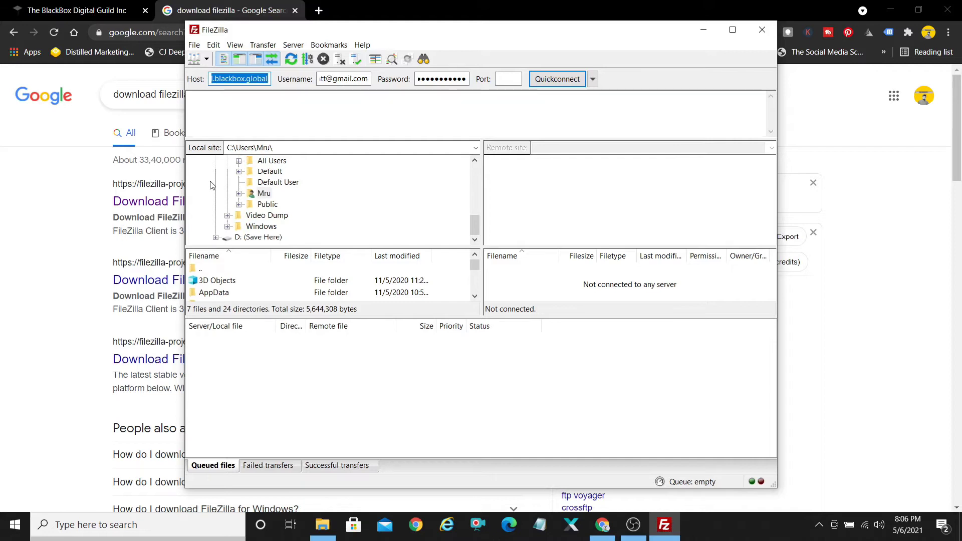
text(port)
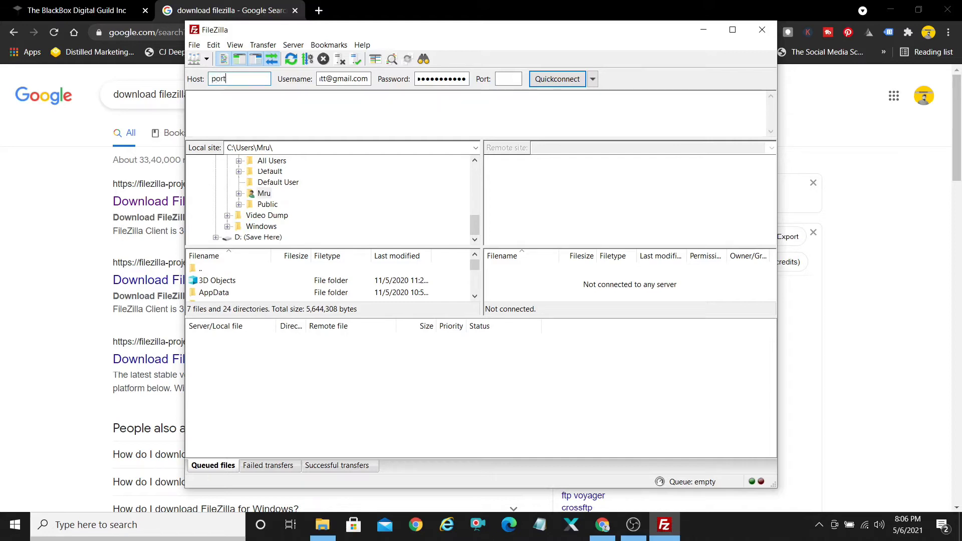
text(al.blackbox.global)
Step: Connect to the server with the credentials already filled in and check the login status in the message log
click(434, 85)
click(556, 80)
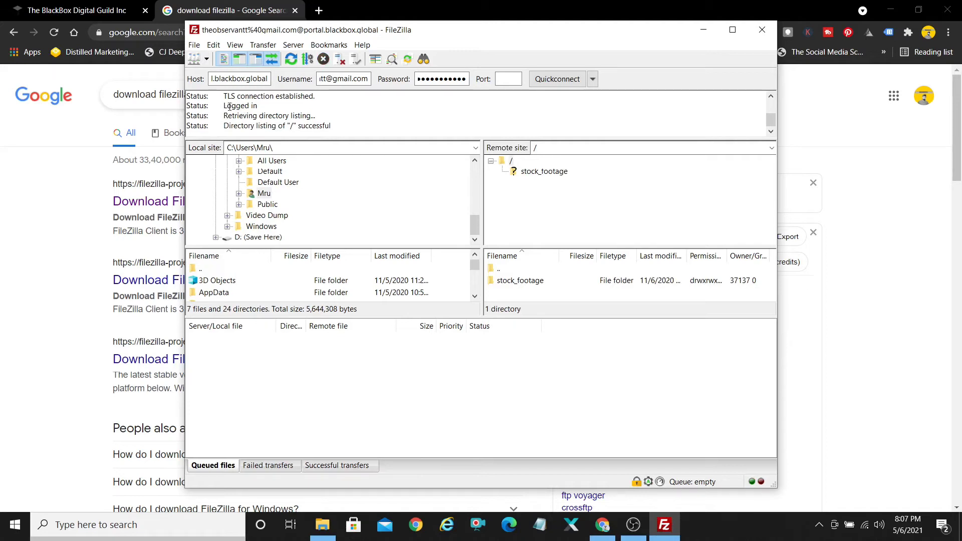
drag(224, 106, 264, 108)
Step: Open the Blackbox March Gimbal folder on the local D: drive
click(257, 238)
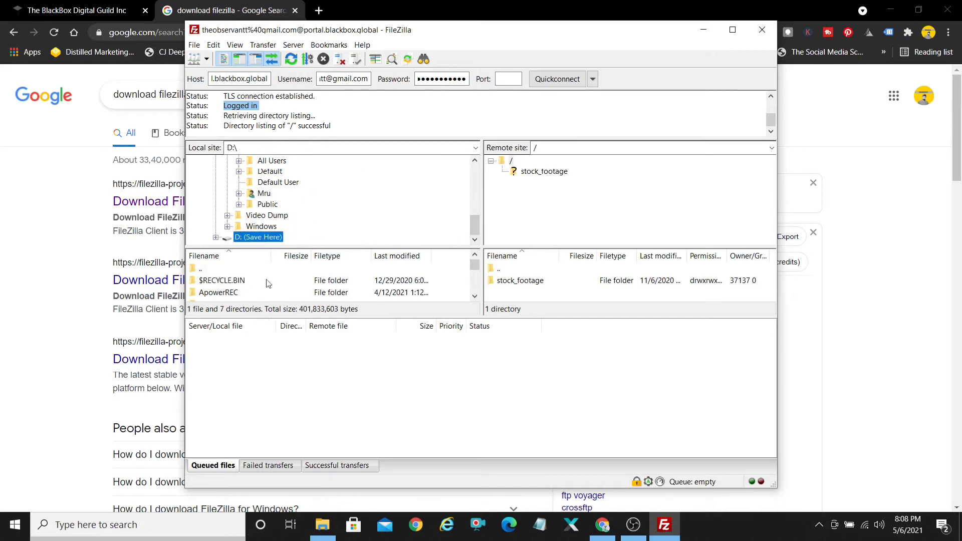
click(474, 297)
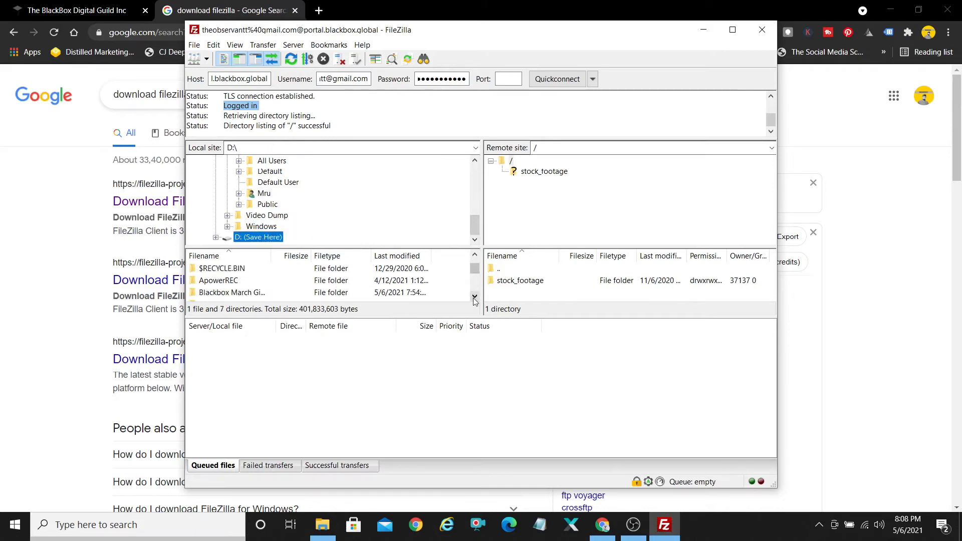
click(475, 298)
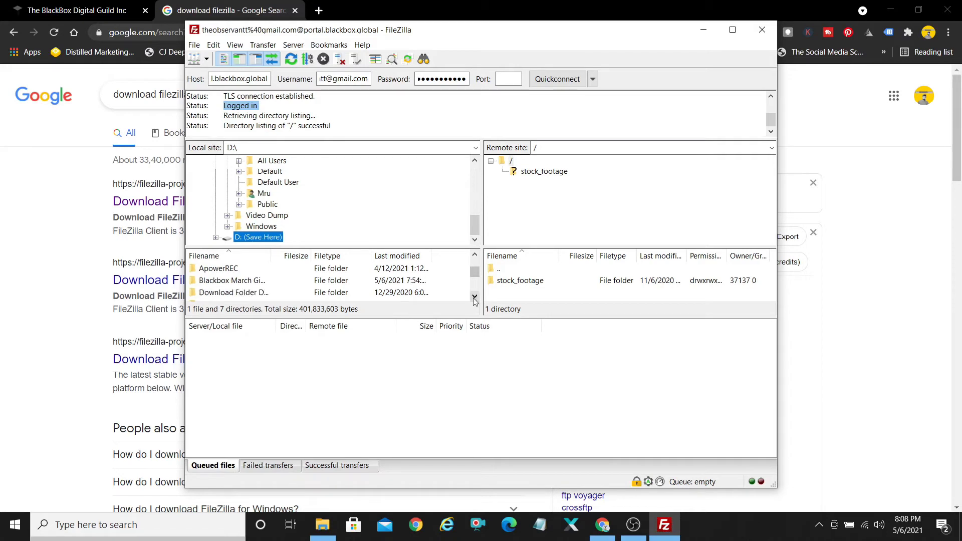
click(474, 298)
click(474, 298)
click(474, 298)
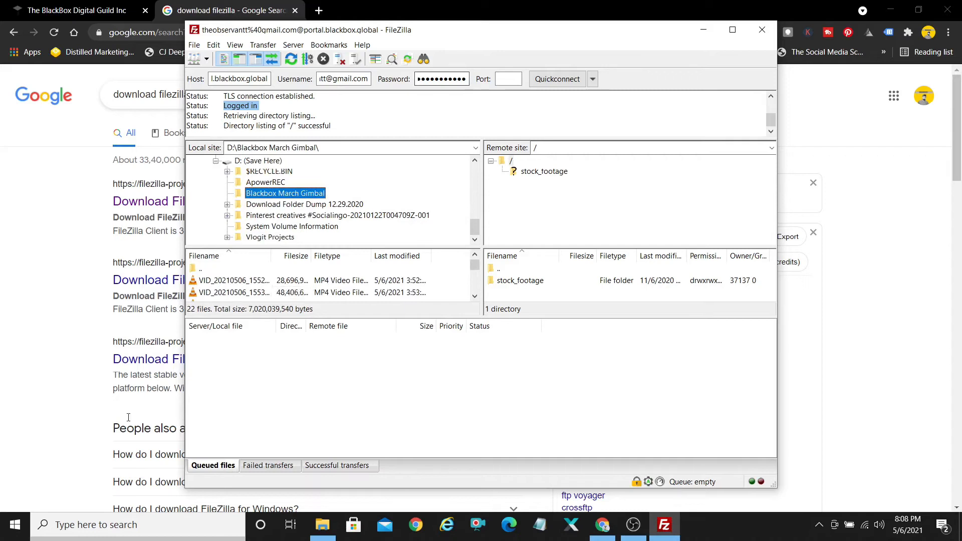
Step: Upload all the MP4 videos in the Blackbox March Gimbal folder to the server's root directory and check the transfer log
click(293, 282)
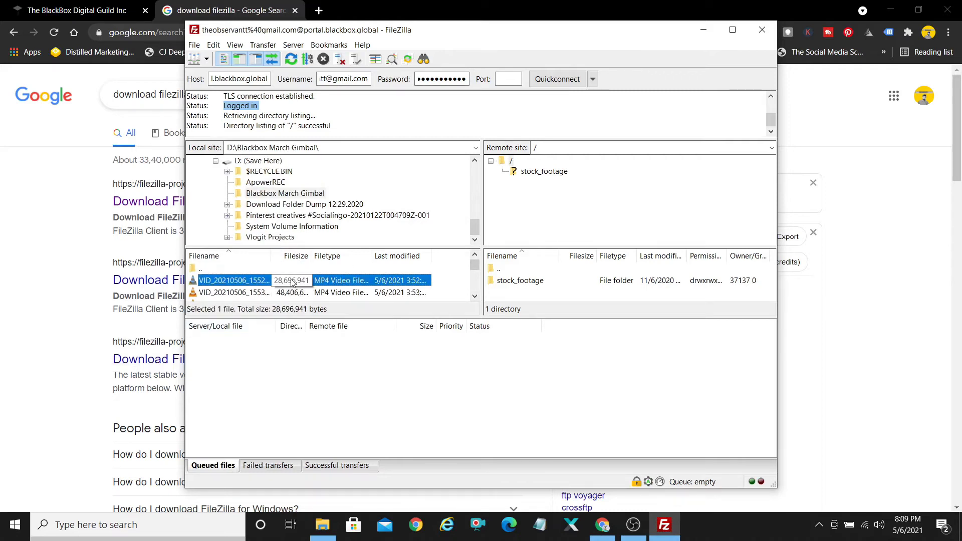
key(shift+Down)
key(shift+Down)
key(shift+Down)
key(shift+Down)
key(shift+Down)
key(shift+Down)
key(shift+Down)
key(shift+Down)
key(shift+Down)
key(shift+Down)
key(shift+Down)
key(shift+Down)
key(shift+Down)
key(shift+Down)
key(shift+Down)
key(shift+Down)
key(shift+Down)
key(shift+Down)
key(shift+Down)
key(shift+Down)
key(shift+Down)
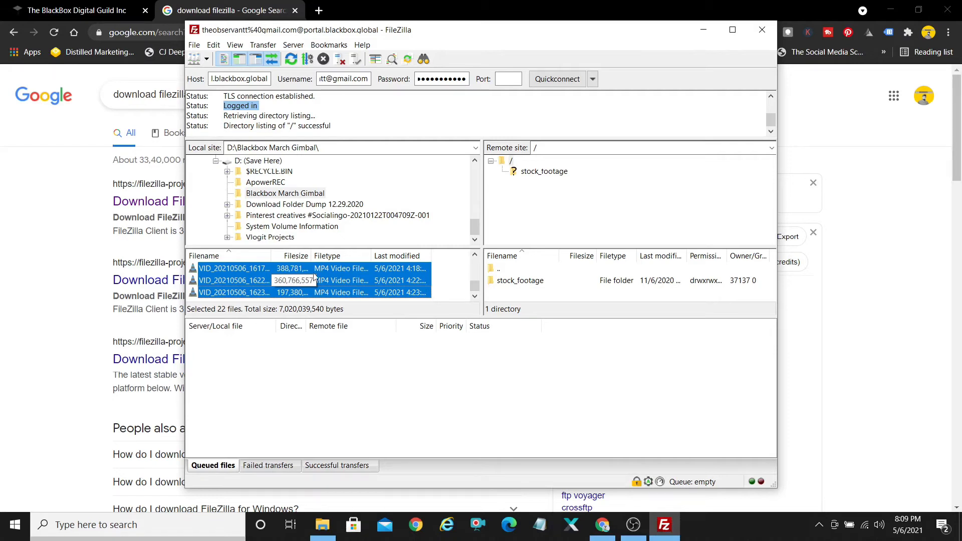
right_click(349, 284)
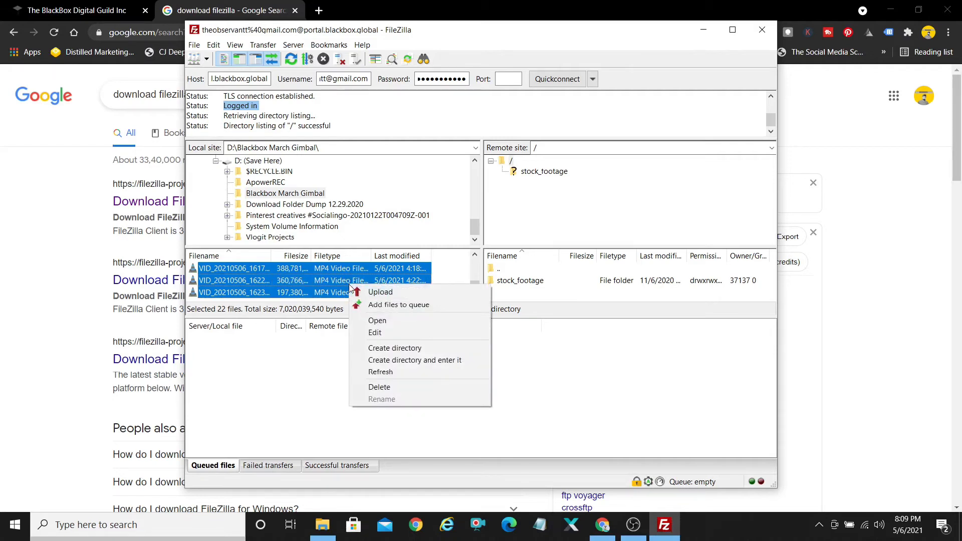
click(386, 294)
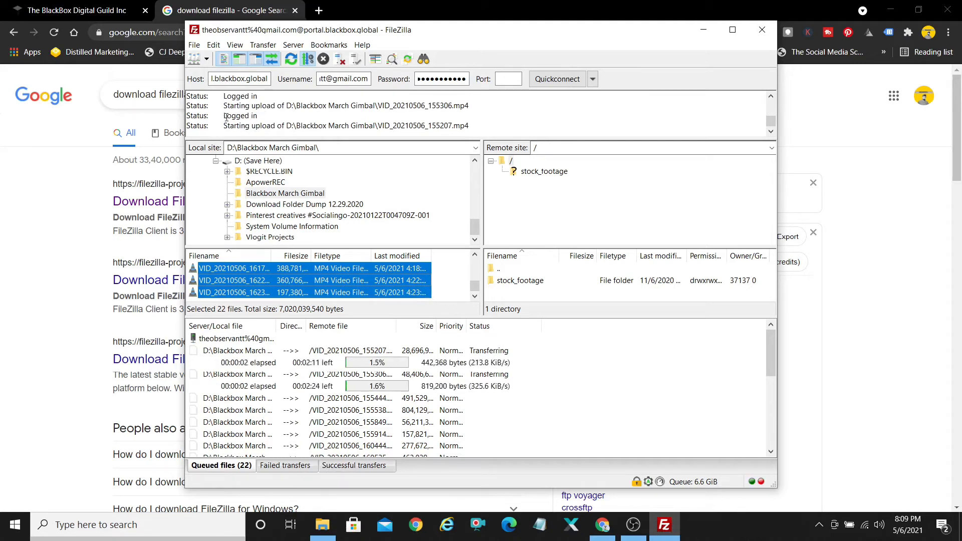
drag(224, 115, 258, 117)
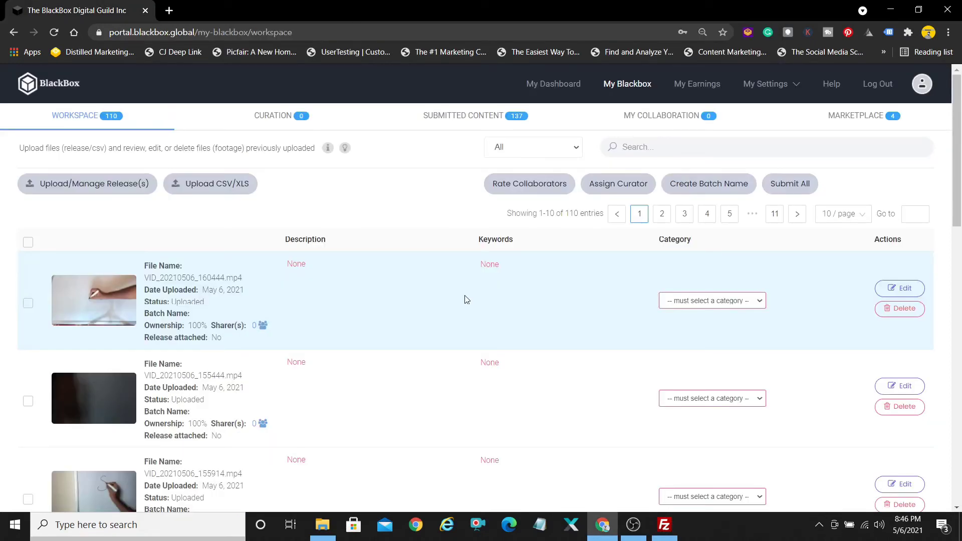
Step: Switch to FileZilla to check the finished transfers, and close it to return to the BlackBox workspace
click(663, 526)
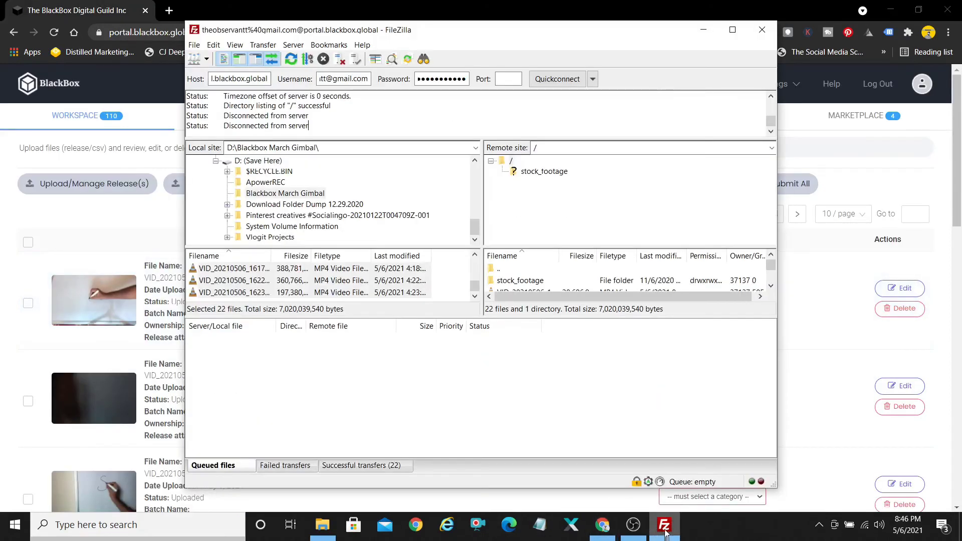
click(633, 535)
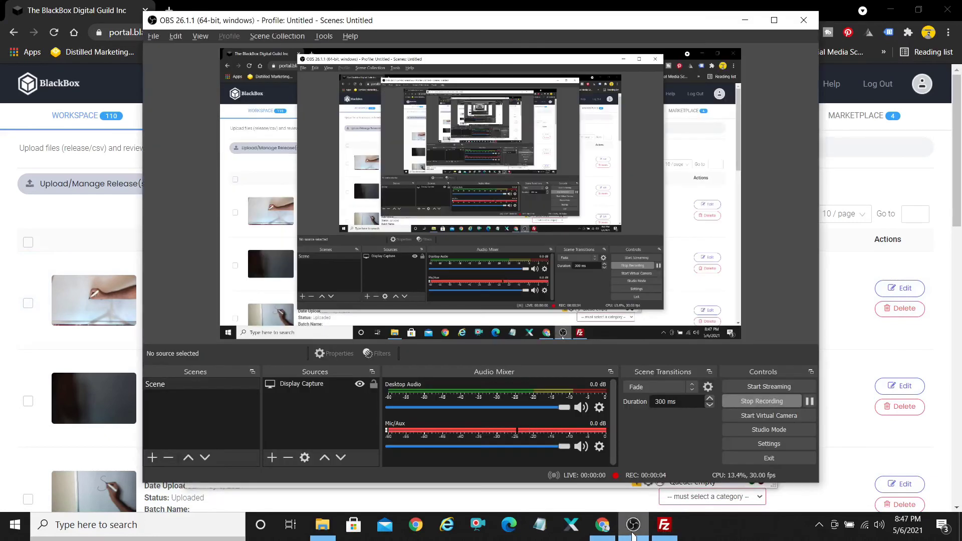
click(632, 532)
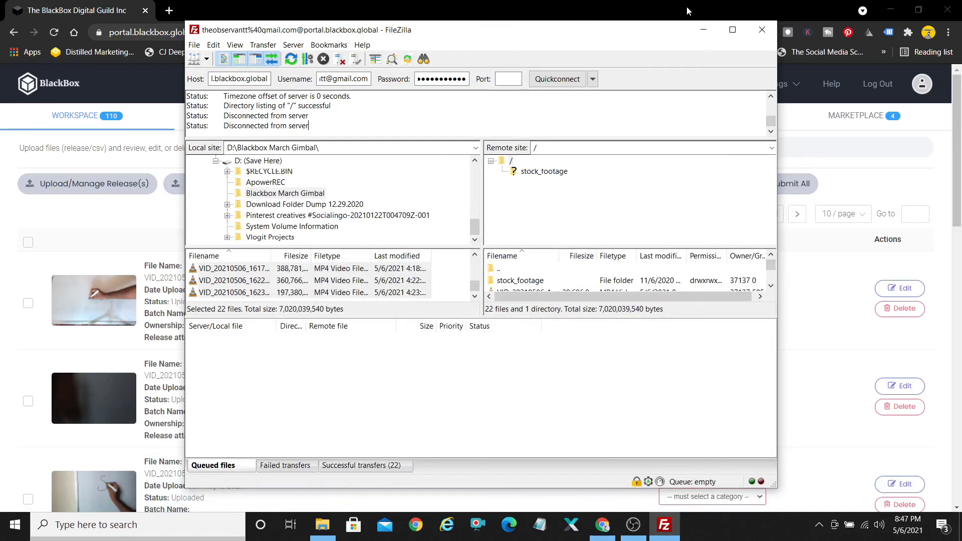
click(763, 31)
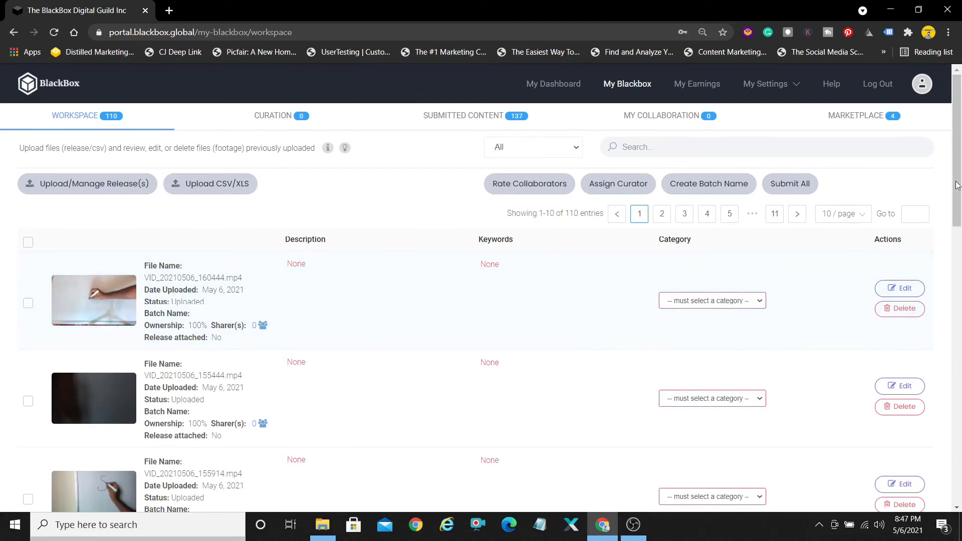
Step: Look through the uploaded footage, open VID_20210506_155914.mp4 for editing and play its preview
scroll(408, 276, down, 4)
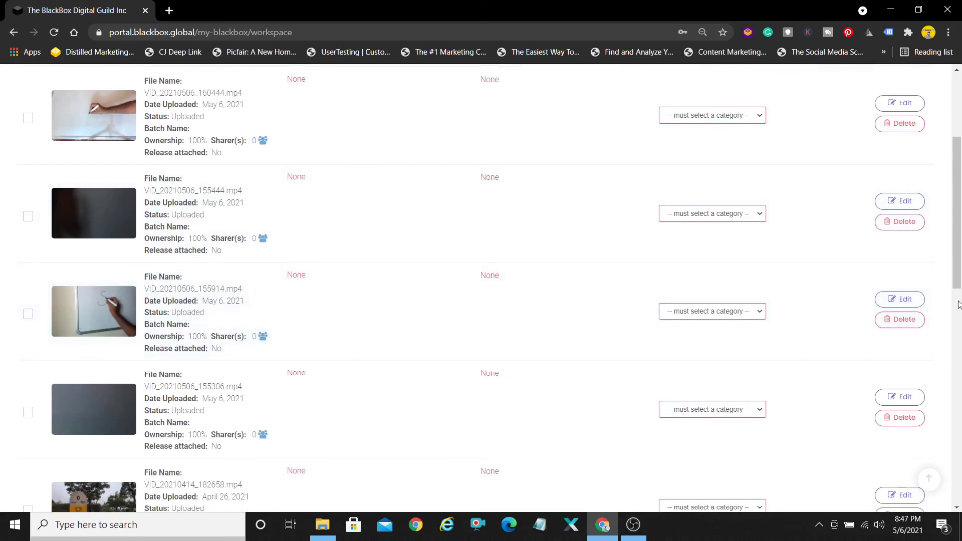
scroll(901, 340, up, 4)
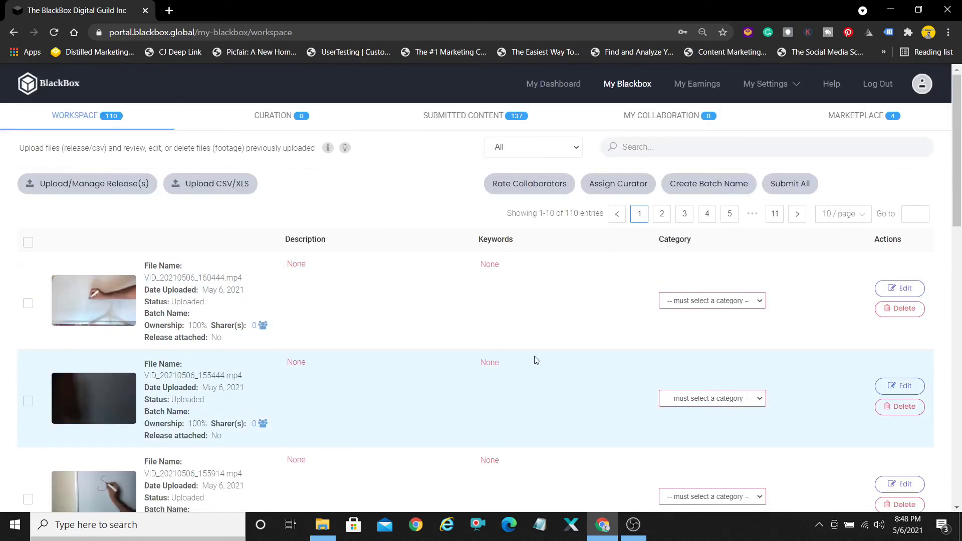
scroll(326, 349, down, 2)
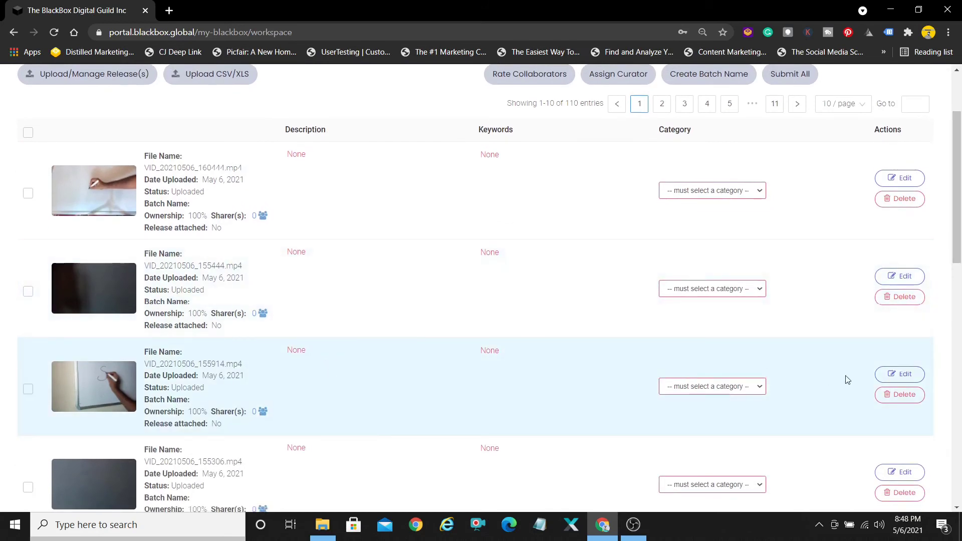
click(895, 377)
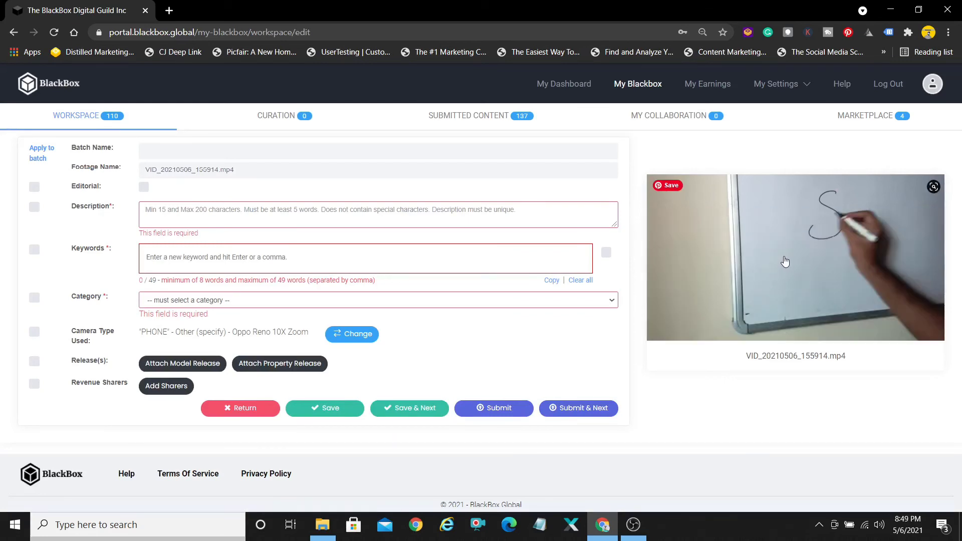
click(785, 263)
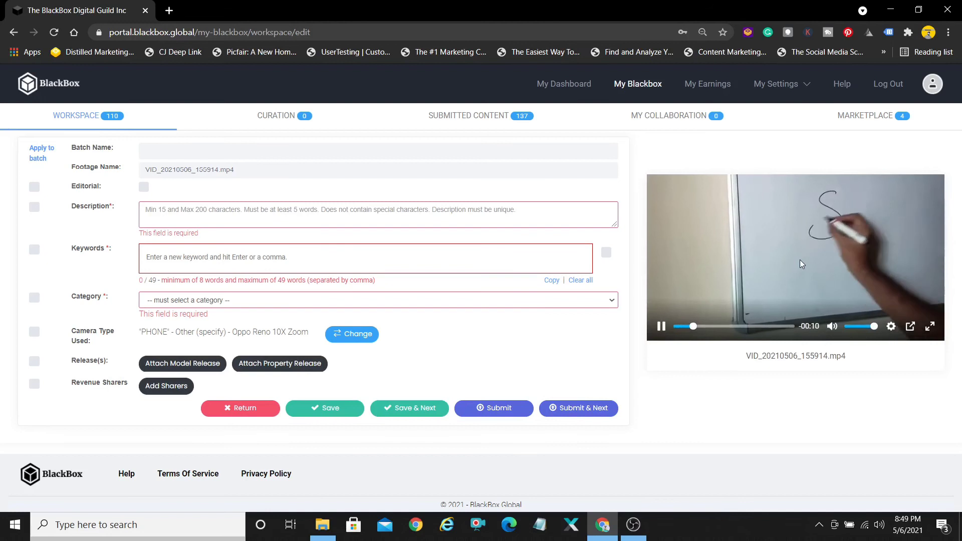